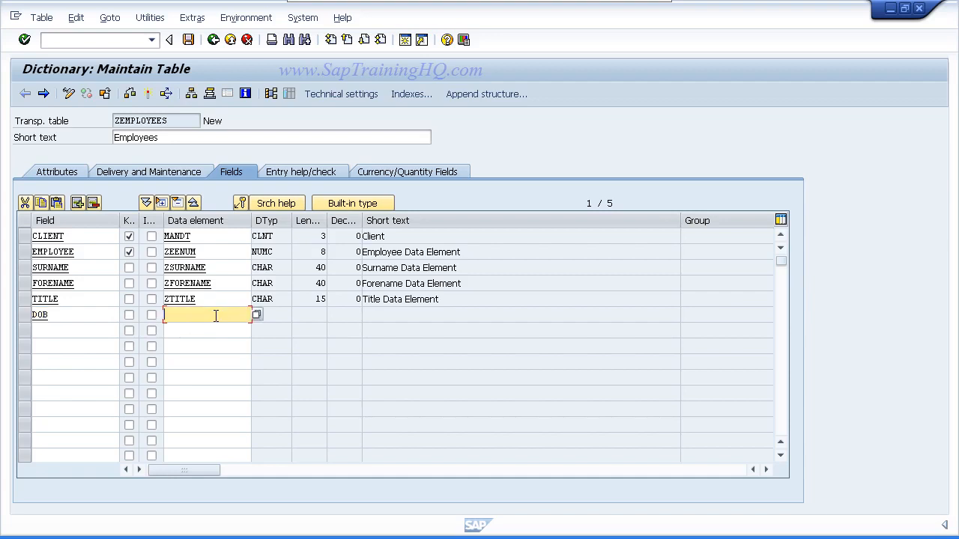
- Assign data element ZDOB to the DOB field, save the table, and agree to create the missing data element
type("ZDOB")
double_click(177, 317)
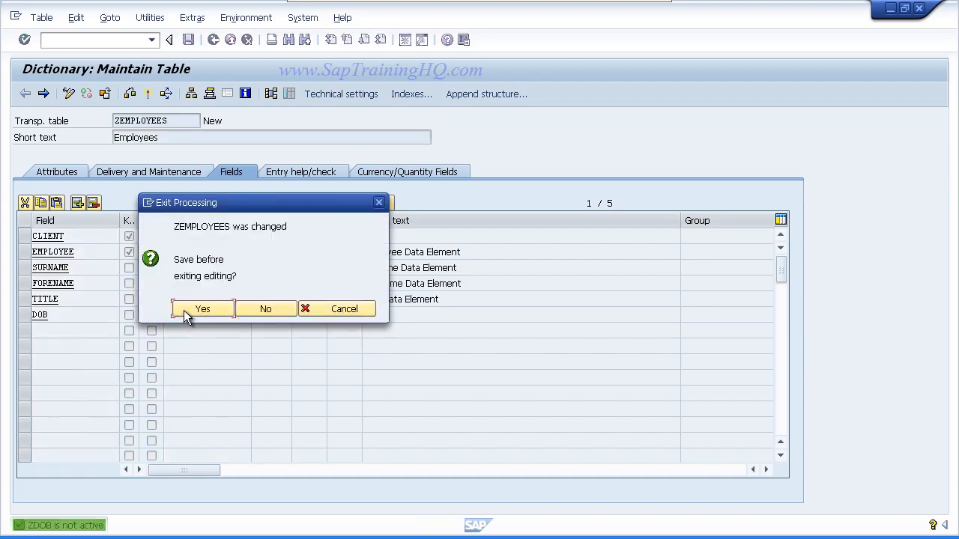
left_click(184, 311)
left_click(188, 327)
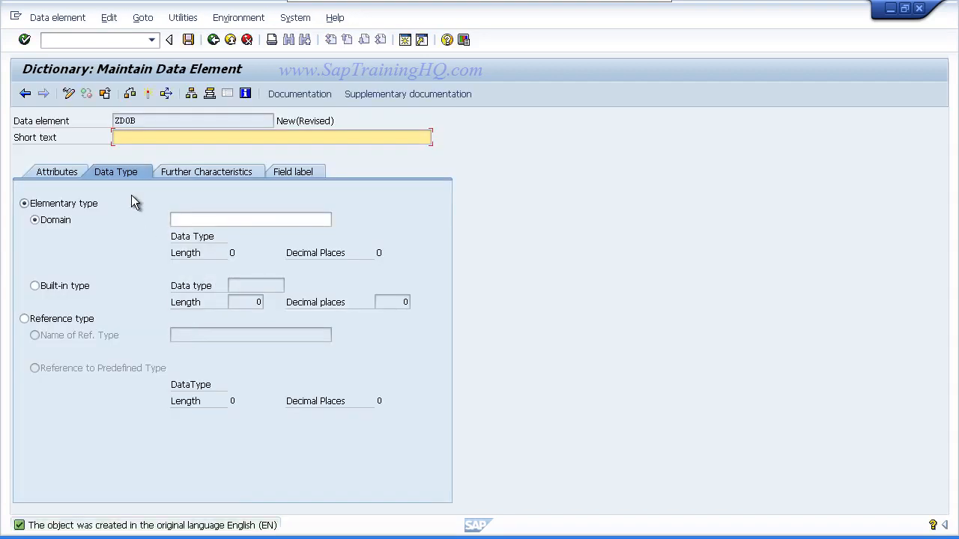
- Give the ZDOB data element the short text "Date of Birth Data Element"
type("Date of Birth Data Elem")
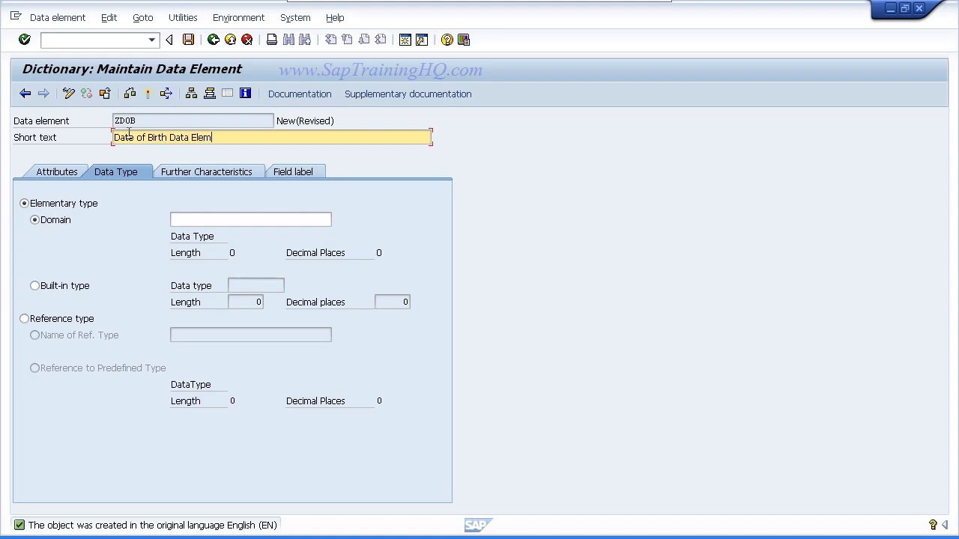
type("ent")
key("ctrl+shift+Left")
key("ctrl+shift+Left")
key("ctrl+Right")
key("shift+Home")
key("Home")
- Assign domain ZDOB to the data element, save the data element, and agree to create the missing domain
left_click(200, 220)
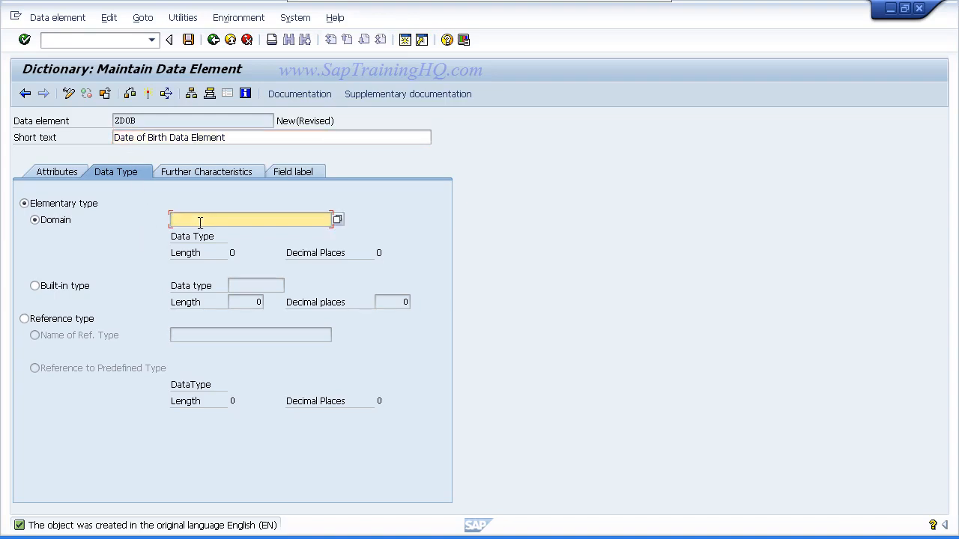
type("ZDOB")
key("F3")
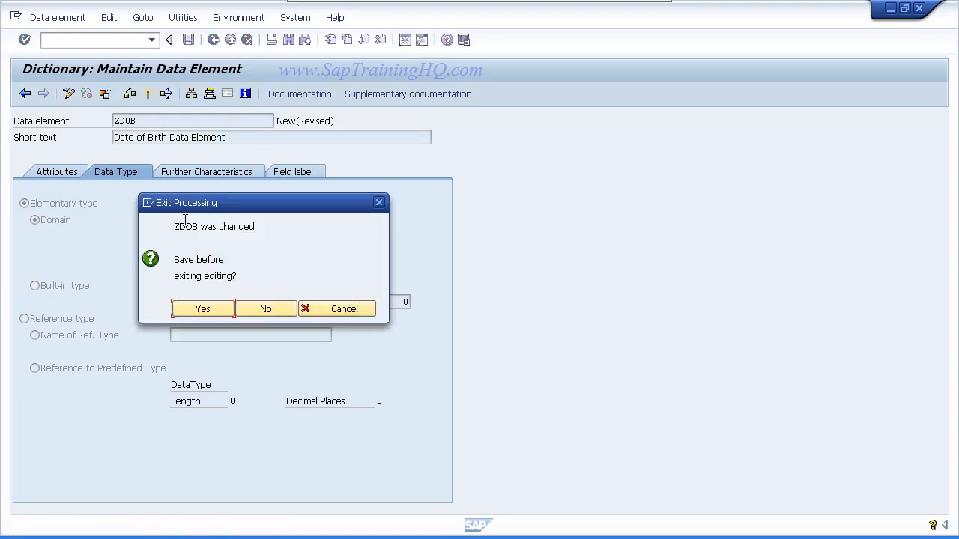
left_click(187, 307)
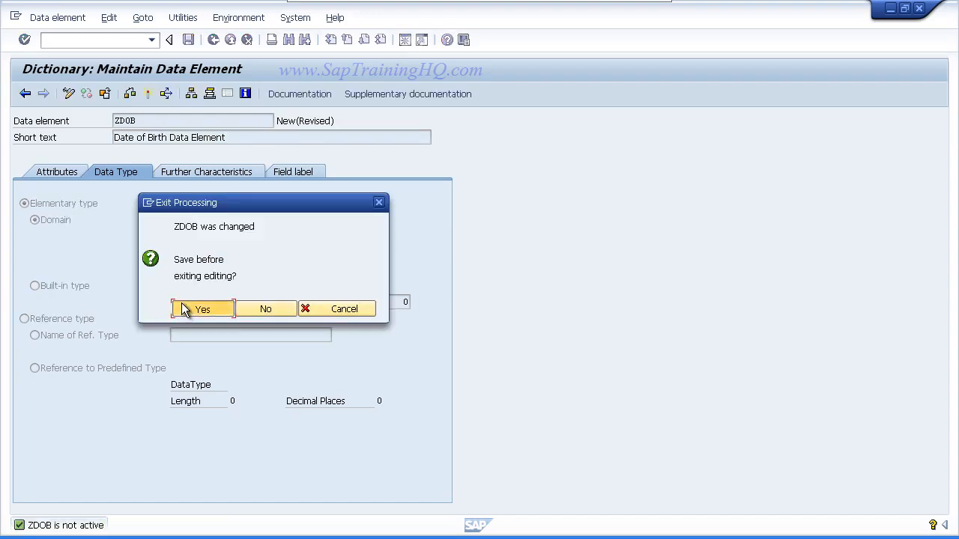
left_click(262, 336)
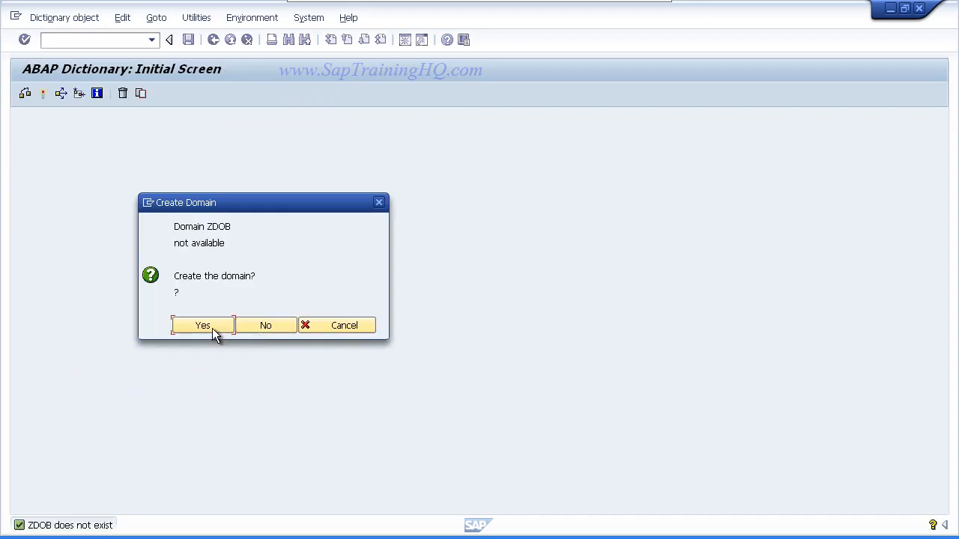
left_click(204, 327)
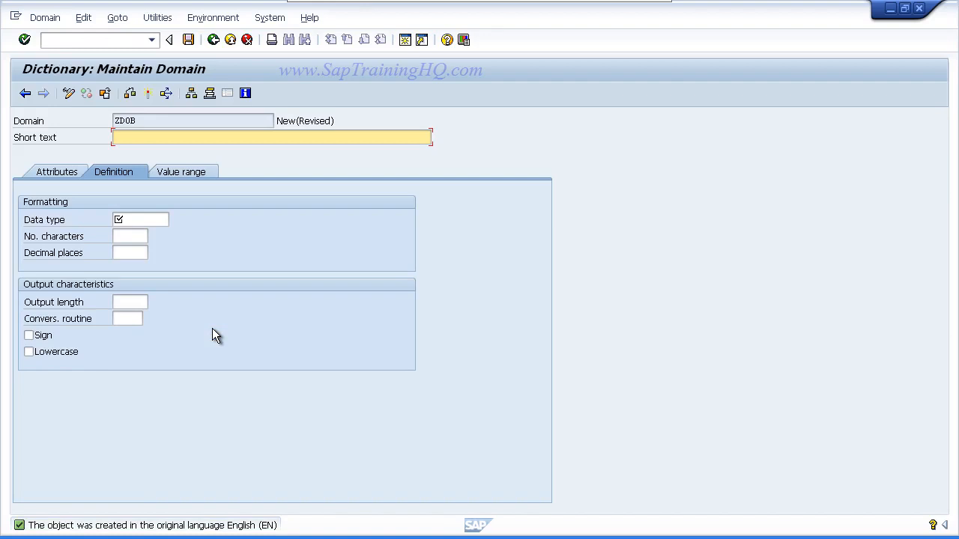
- Describe the ZDOB domain as "Date of Birth" and set its data type to DATS, accepting the fixed attributes
type("Date of Birth")
left_click(131, 220)
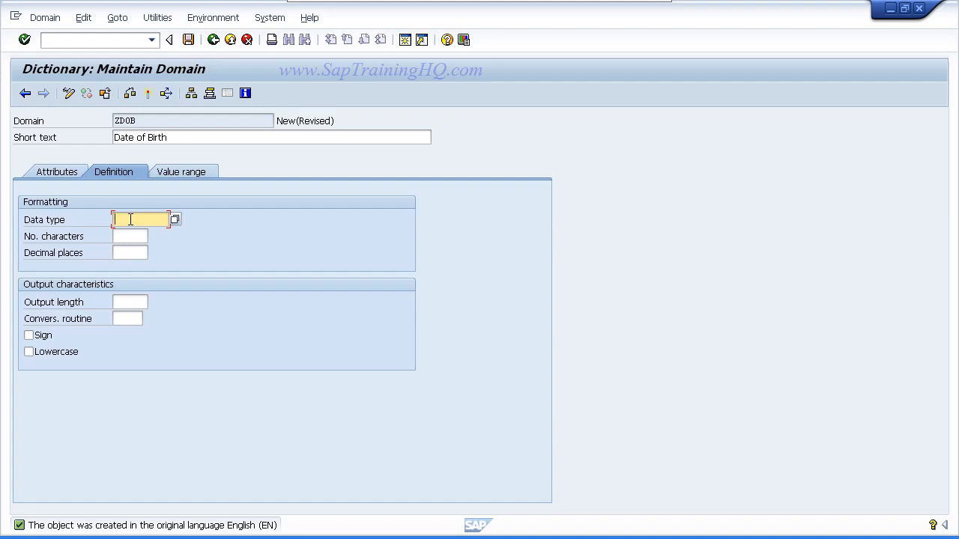
key("F4")
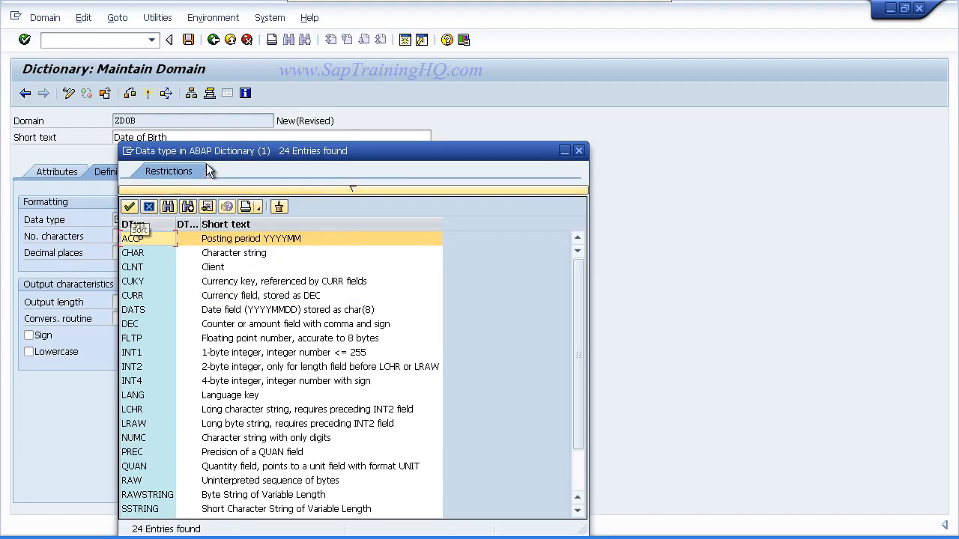
left_click_drag(223, 147, 225, 89)
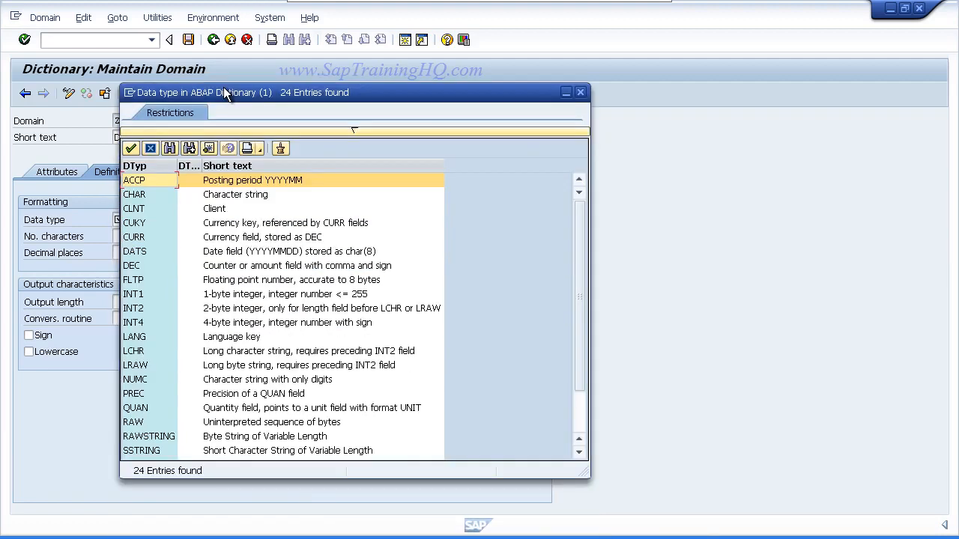
left_click(137, 252)
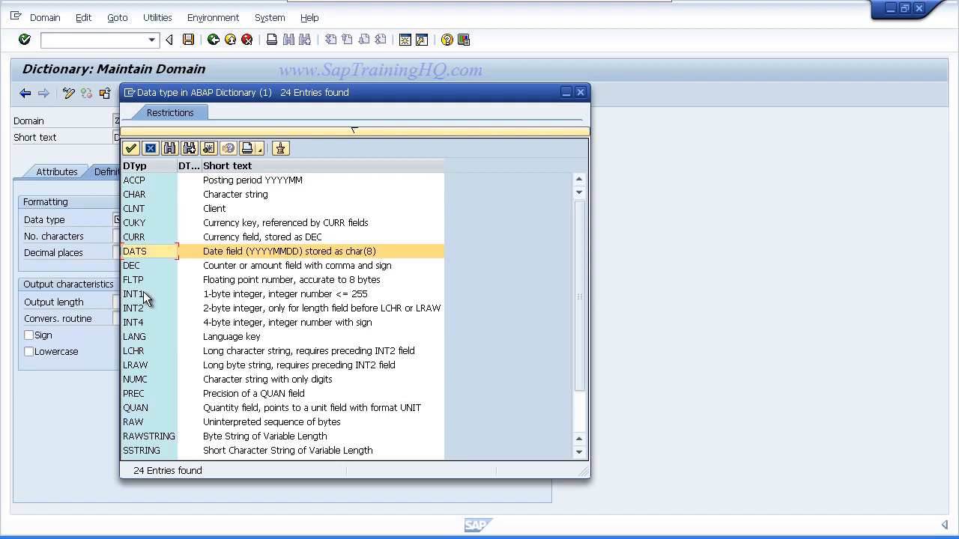
double_click(153, 253)
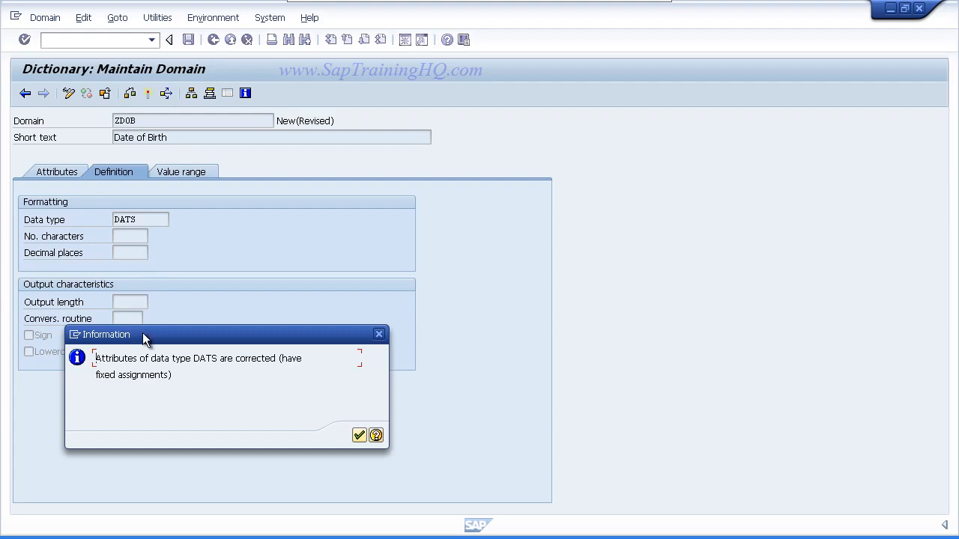
left_click_drag(142, 333, 145, 289)
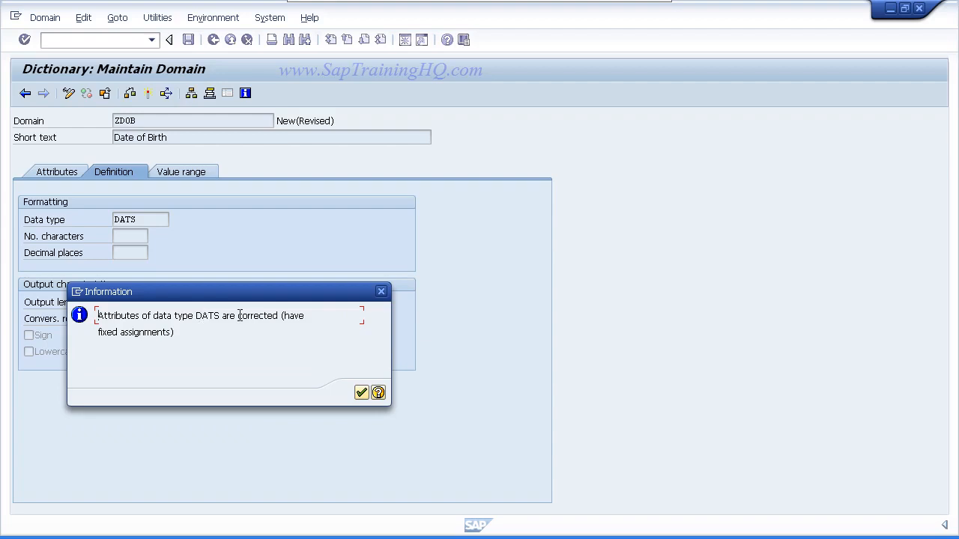
left_click(361, 393)
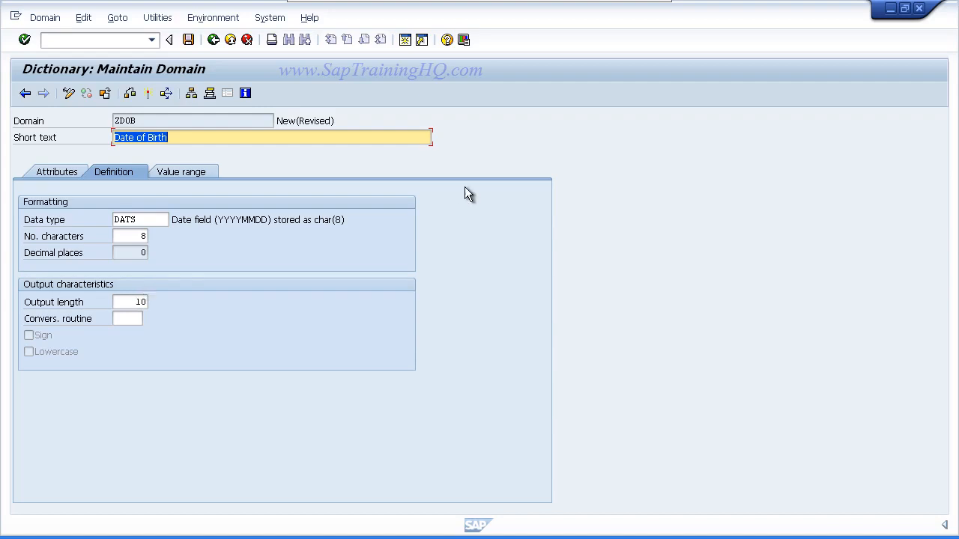
- Activate the ZDOB domain as a local object and return to the data element
left_click(147, 93)
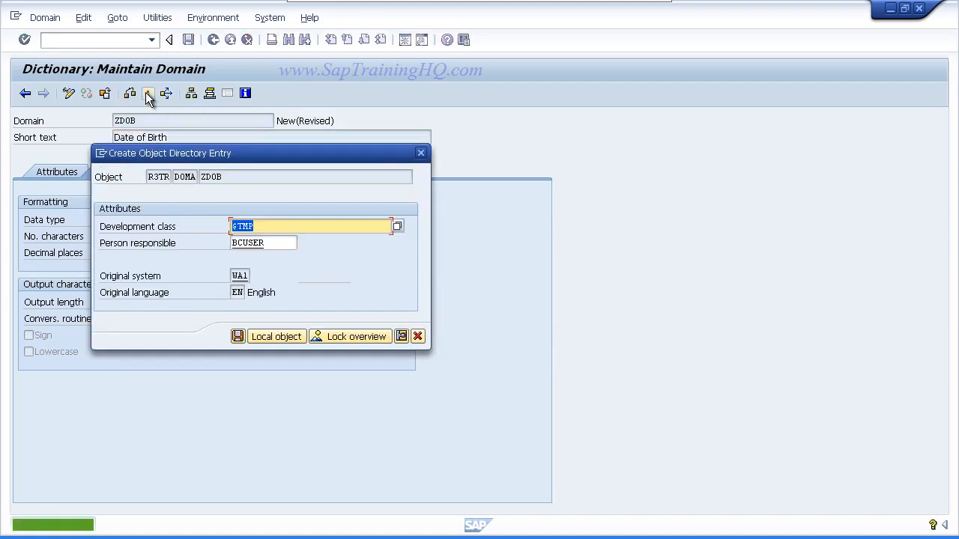
left_click(275, 337)
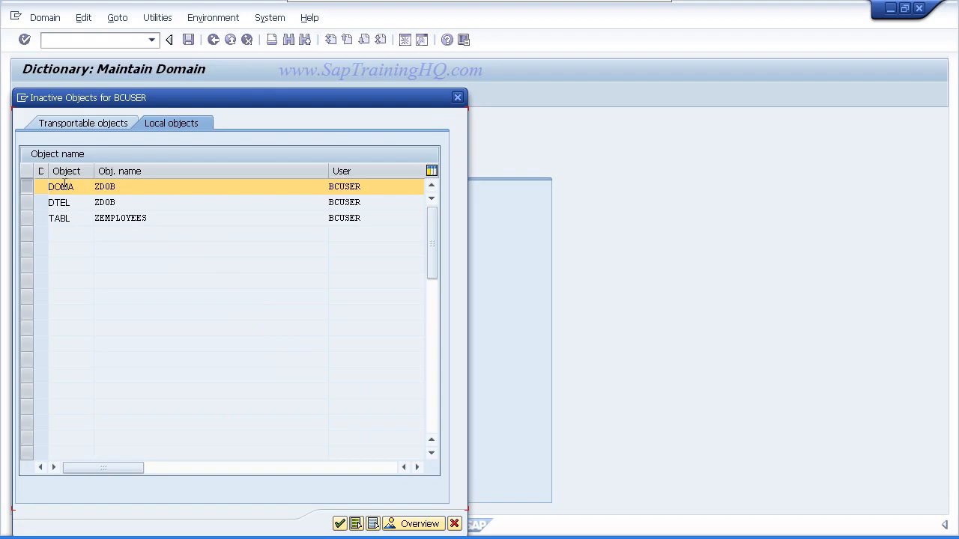
left_click(341, 525)
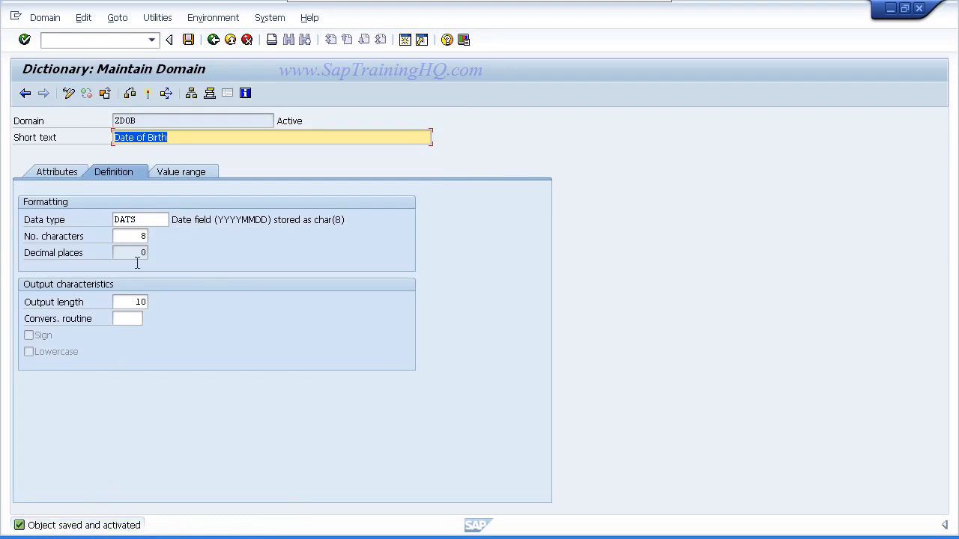
left_click(214, 41)
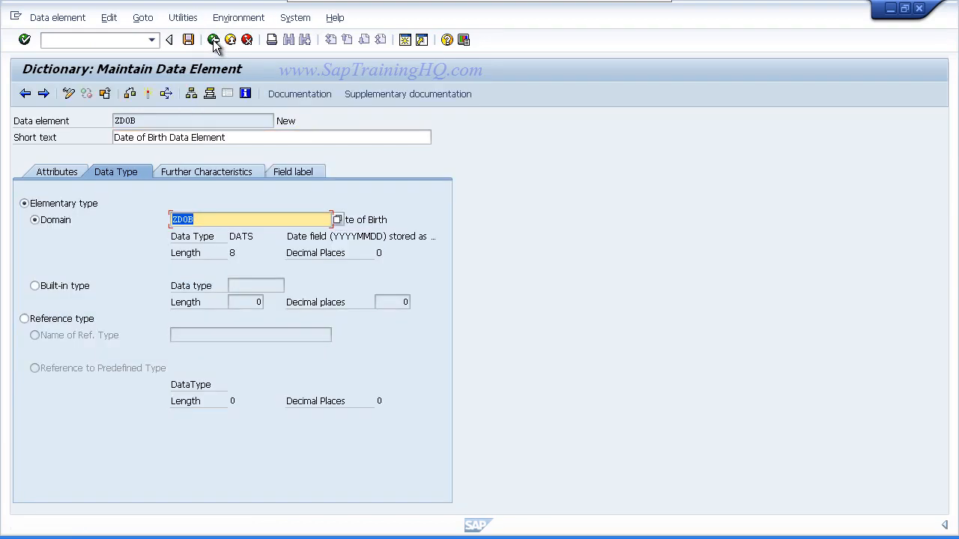
- Enter the data element's field labels: "Date of Bi" as short, and "Date of Birth" as medium, long and heading
left_click(296, 172)
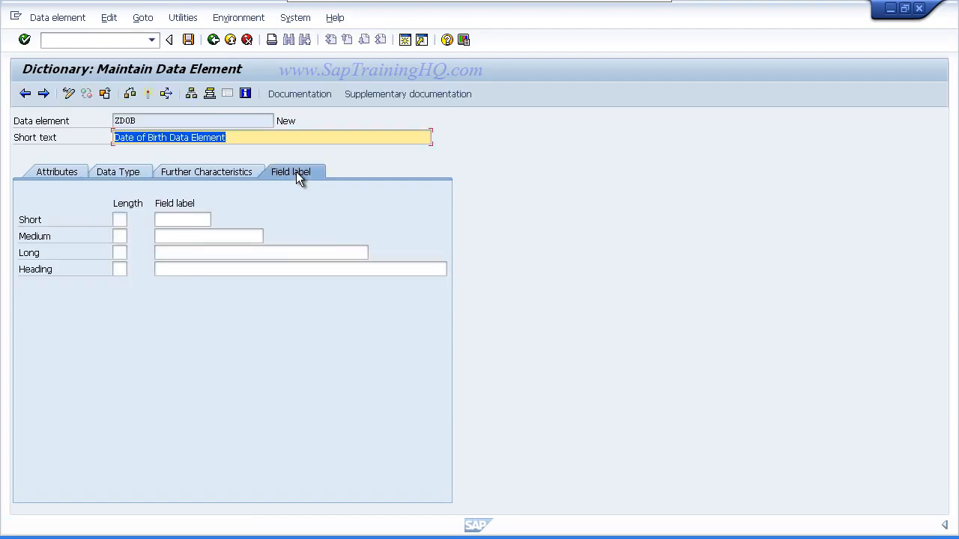
left_click(184, 218)
type("Date of Bi")
left_click(188, 235)
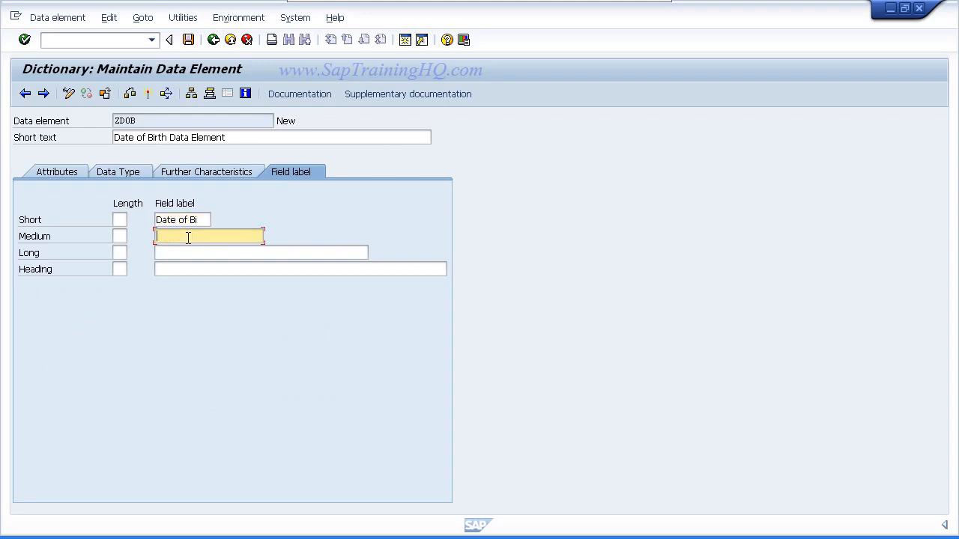
type("Date of Birth")
left_click(187, 252)
type("Date of Birth")
left_click(184, 269)
type("Date of Birth")
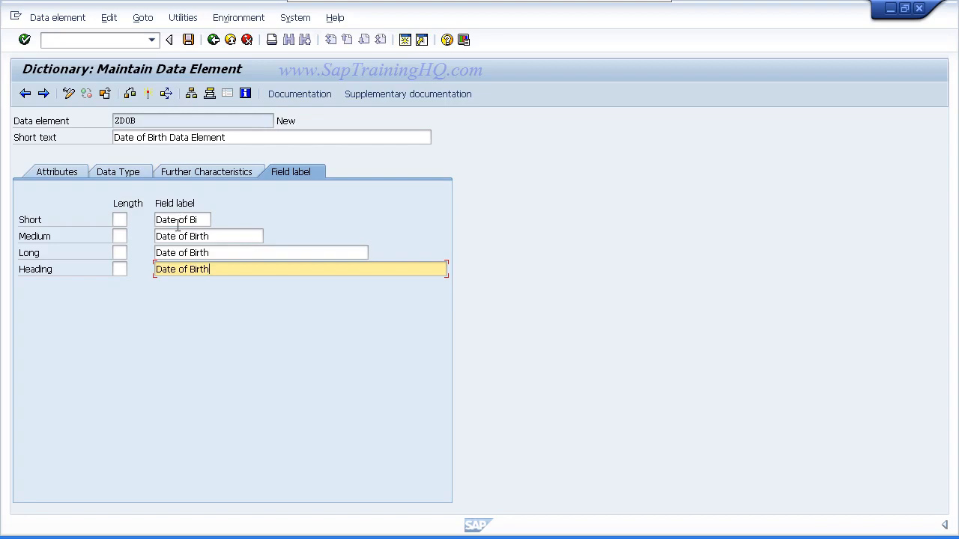
- Replace the short field label with "DOB" and have the label lengths filled in
left_click_drag(200, 222, 130, 222)
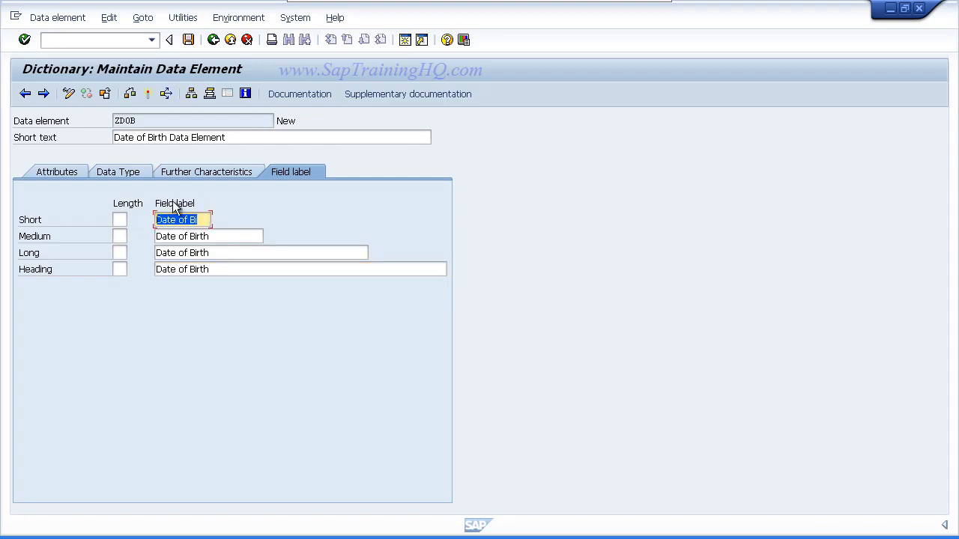
type("DOB")
key("Return")
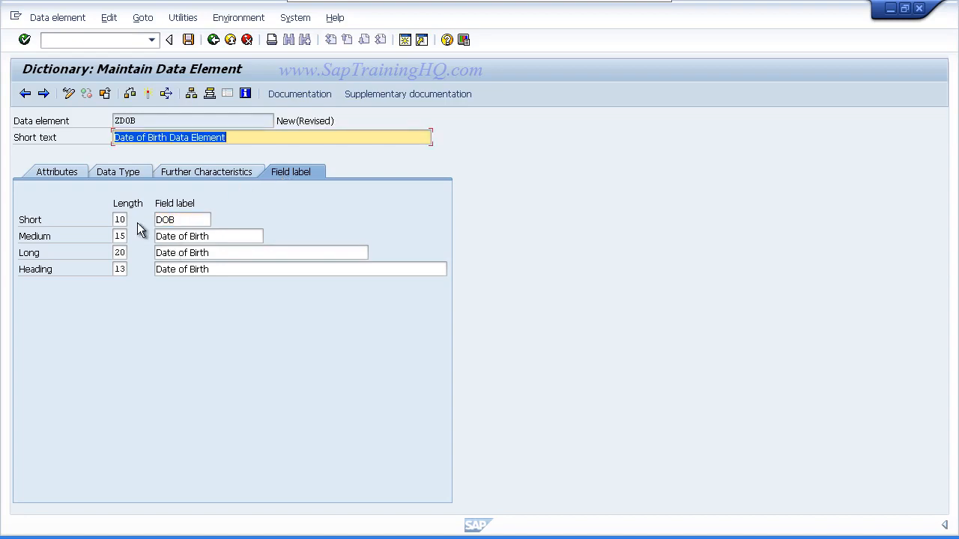
- Activate the ZDOB data element and return to the ZEMPLOYEES table
left_click(149, 92)
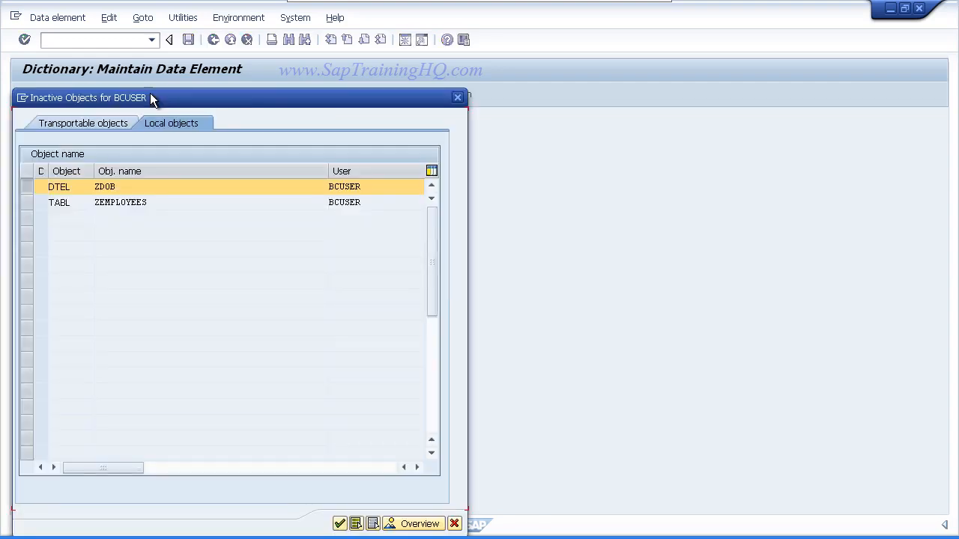
left_click(339, 523)
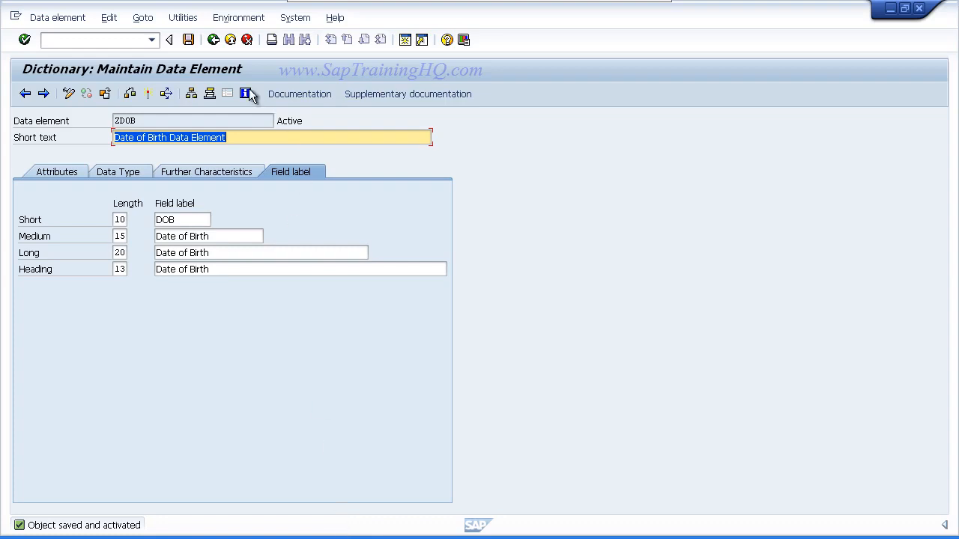
left_click(213, 40)
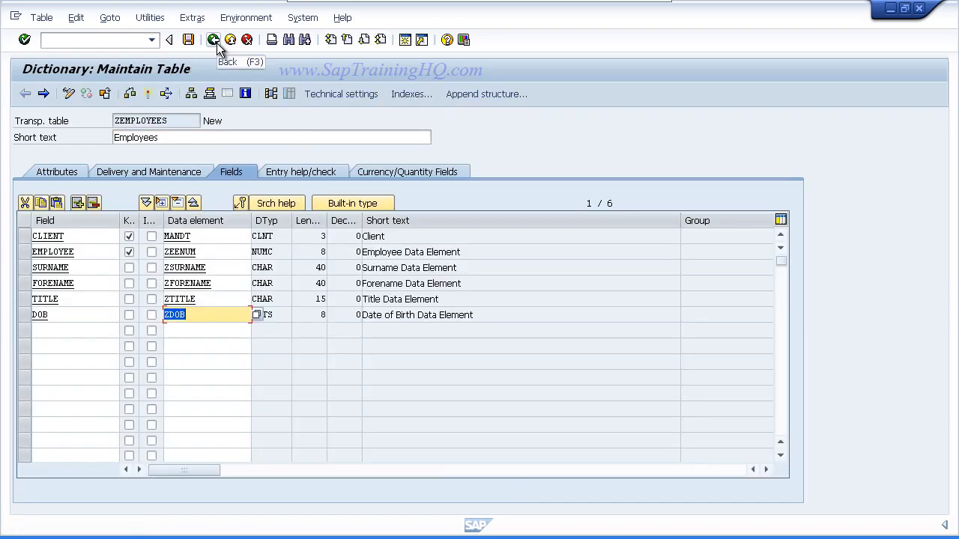
- Save the ZEMPLOYEES table and open its technical settings
left_click(77, 332)
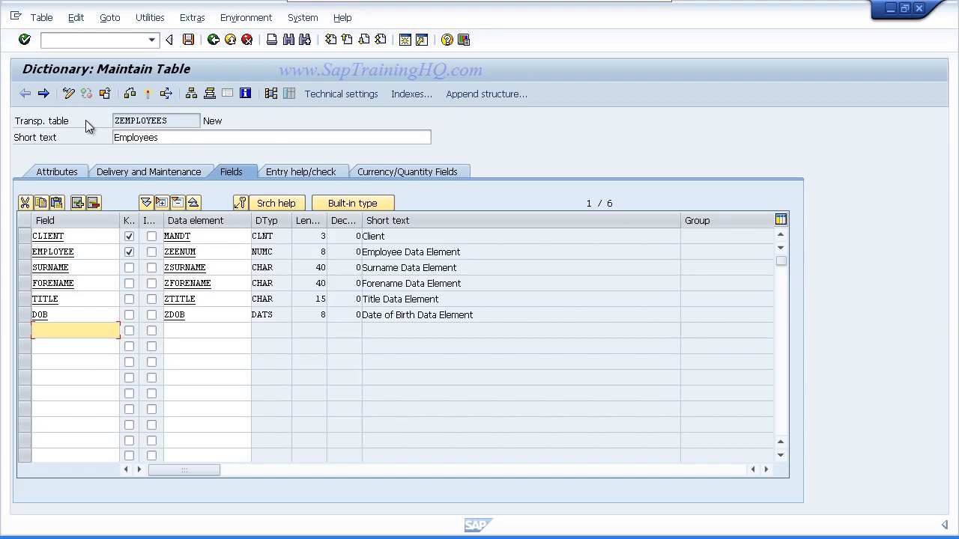
left_click(187, 40)
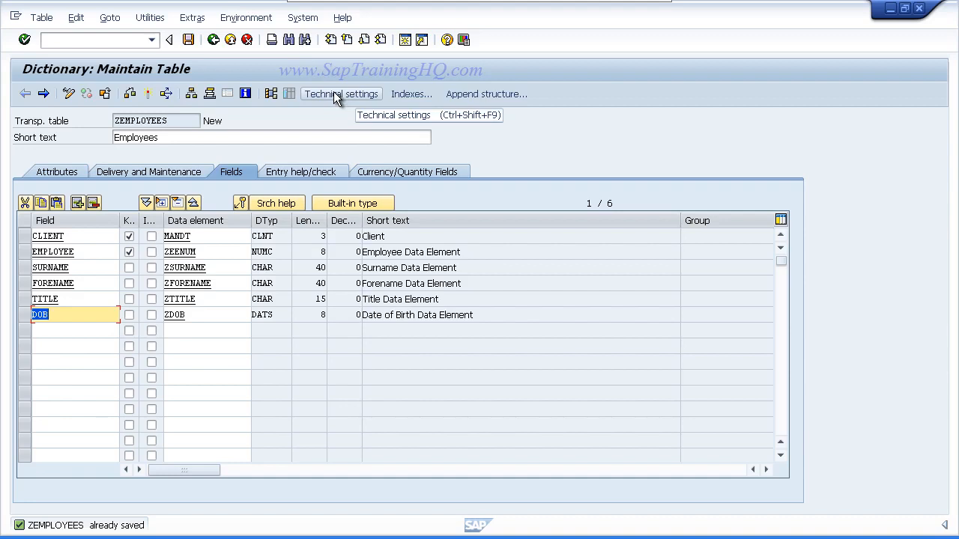
left_click(110, 20)
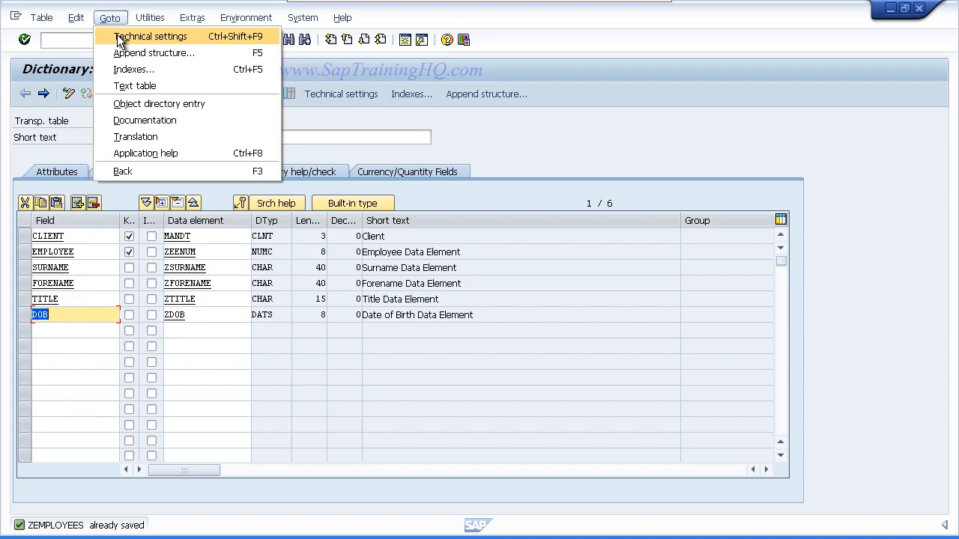
left_click(119, 39)
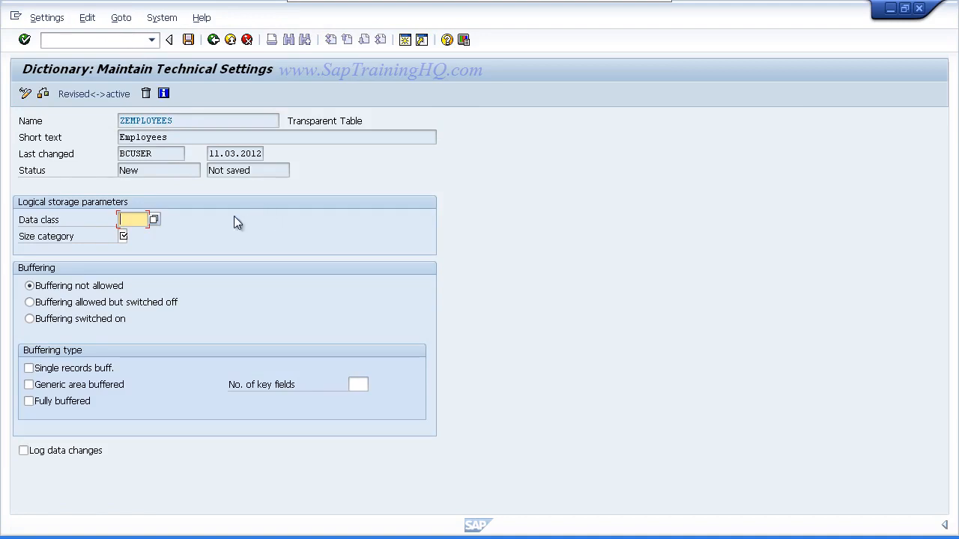
- Set the table's data class to APPL0 and size category to 0, save the technical settings, and return to the table
left_click(153, 221)
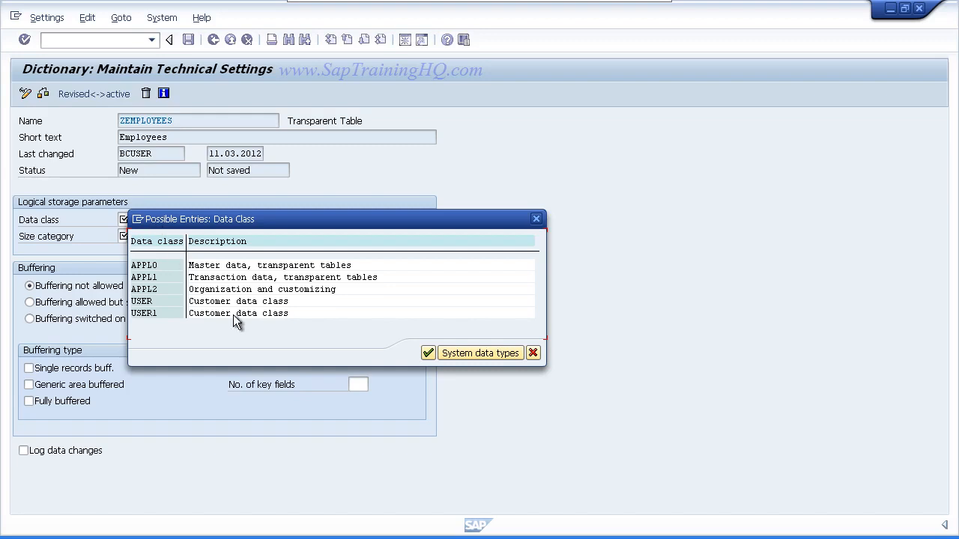
double_click(238, 268)
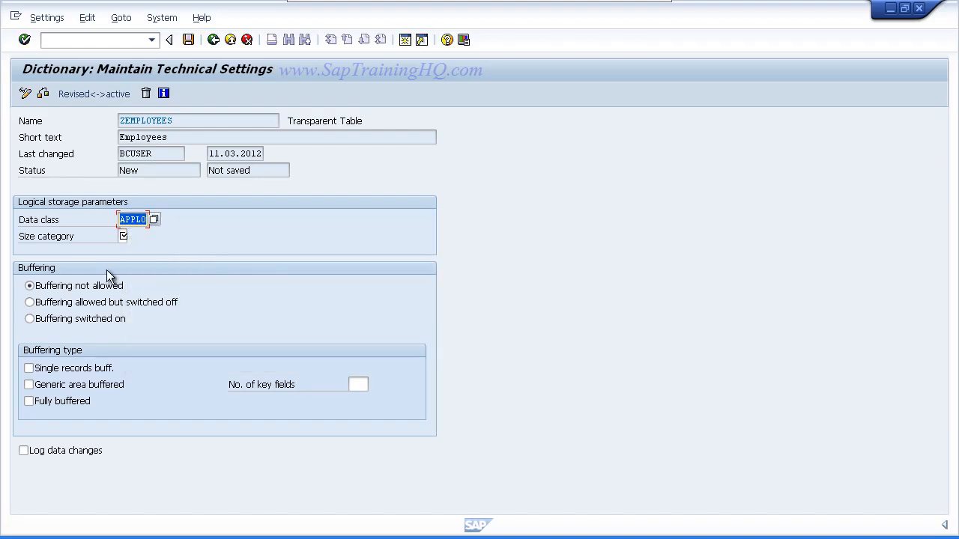
left_click(123, 236)
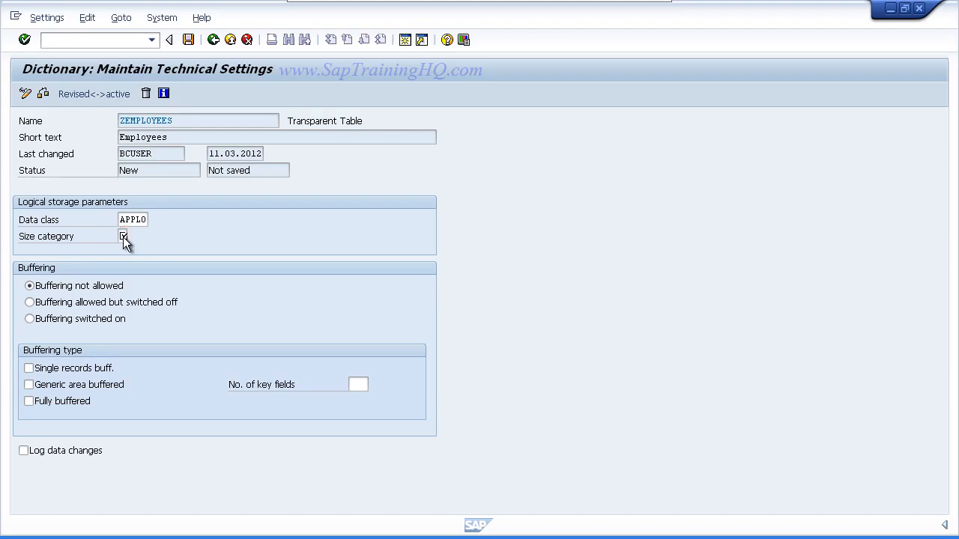
key("F4")
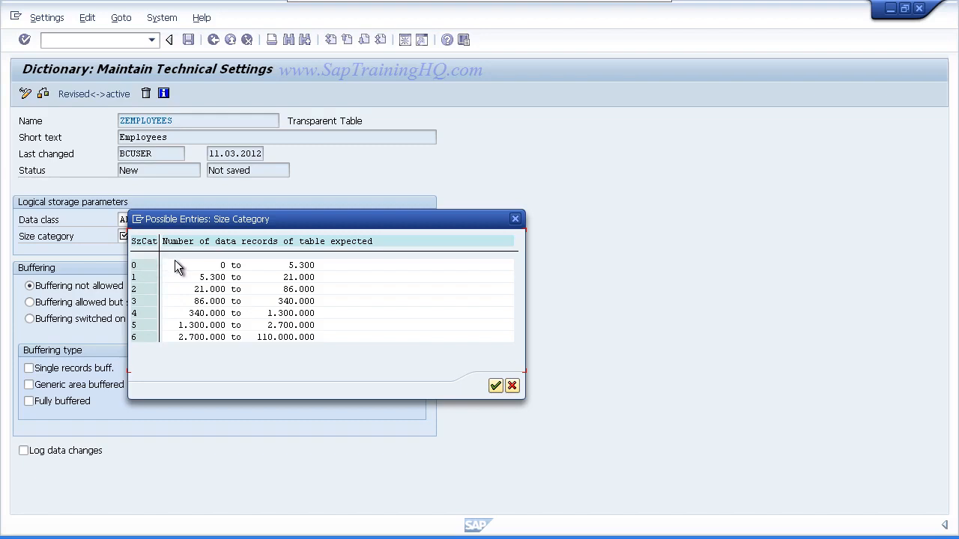
double_click(175, 265)
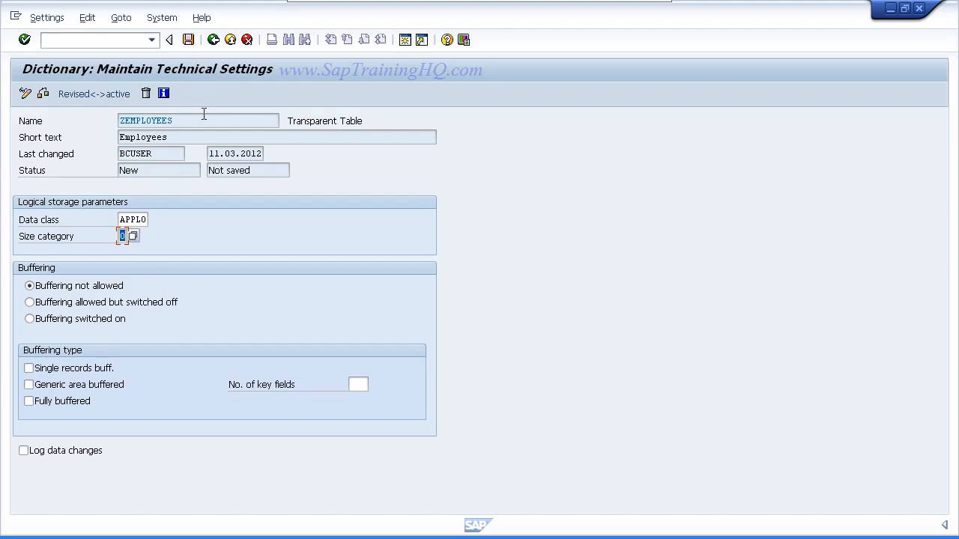
left_click(188, 40)
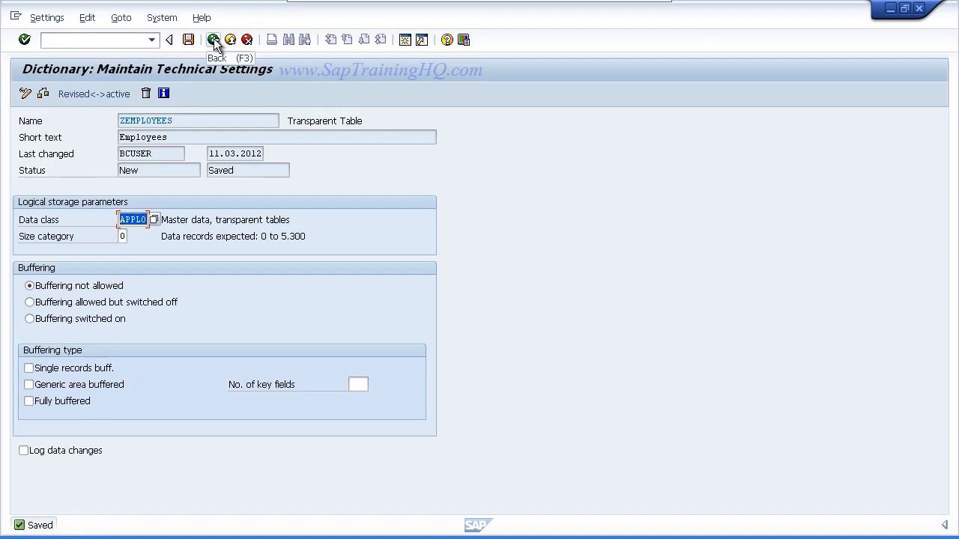
left_click(213, 40)
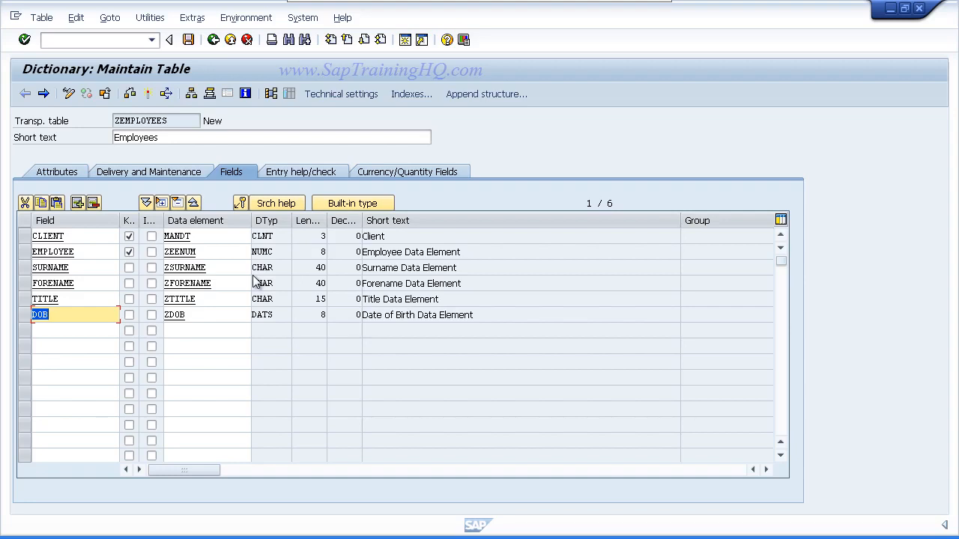
- Activate the ZEMPLOYEES table
left_click(149, 95)
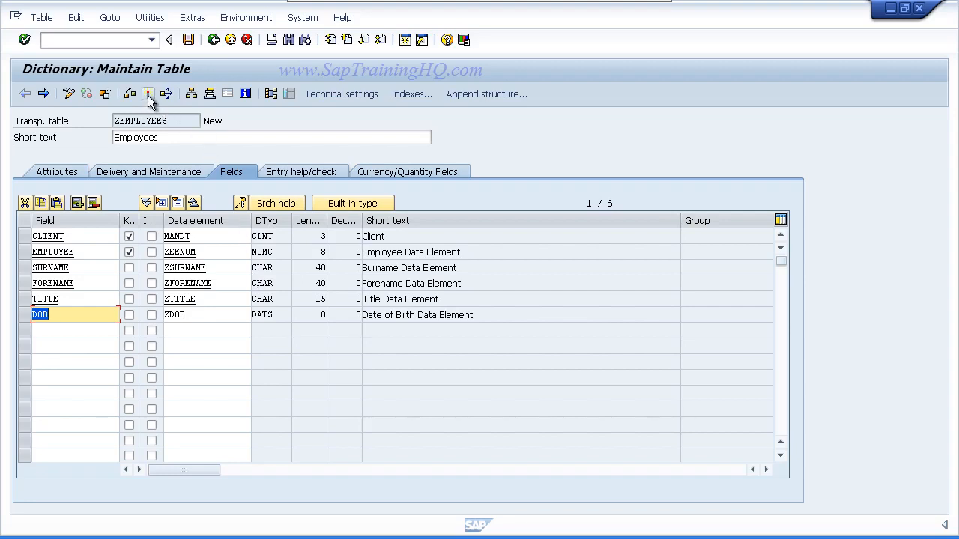